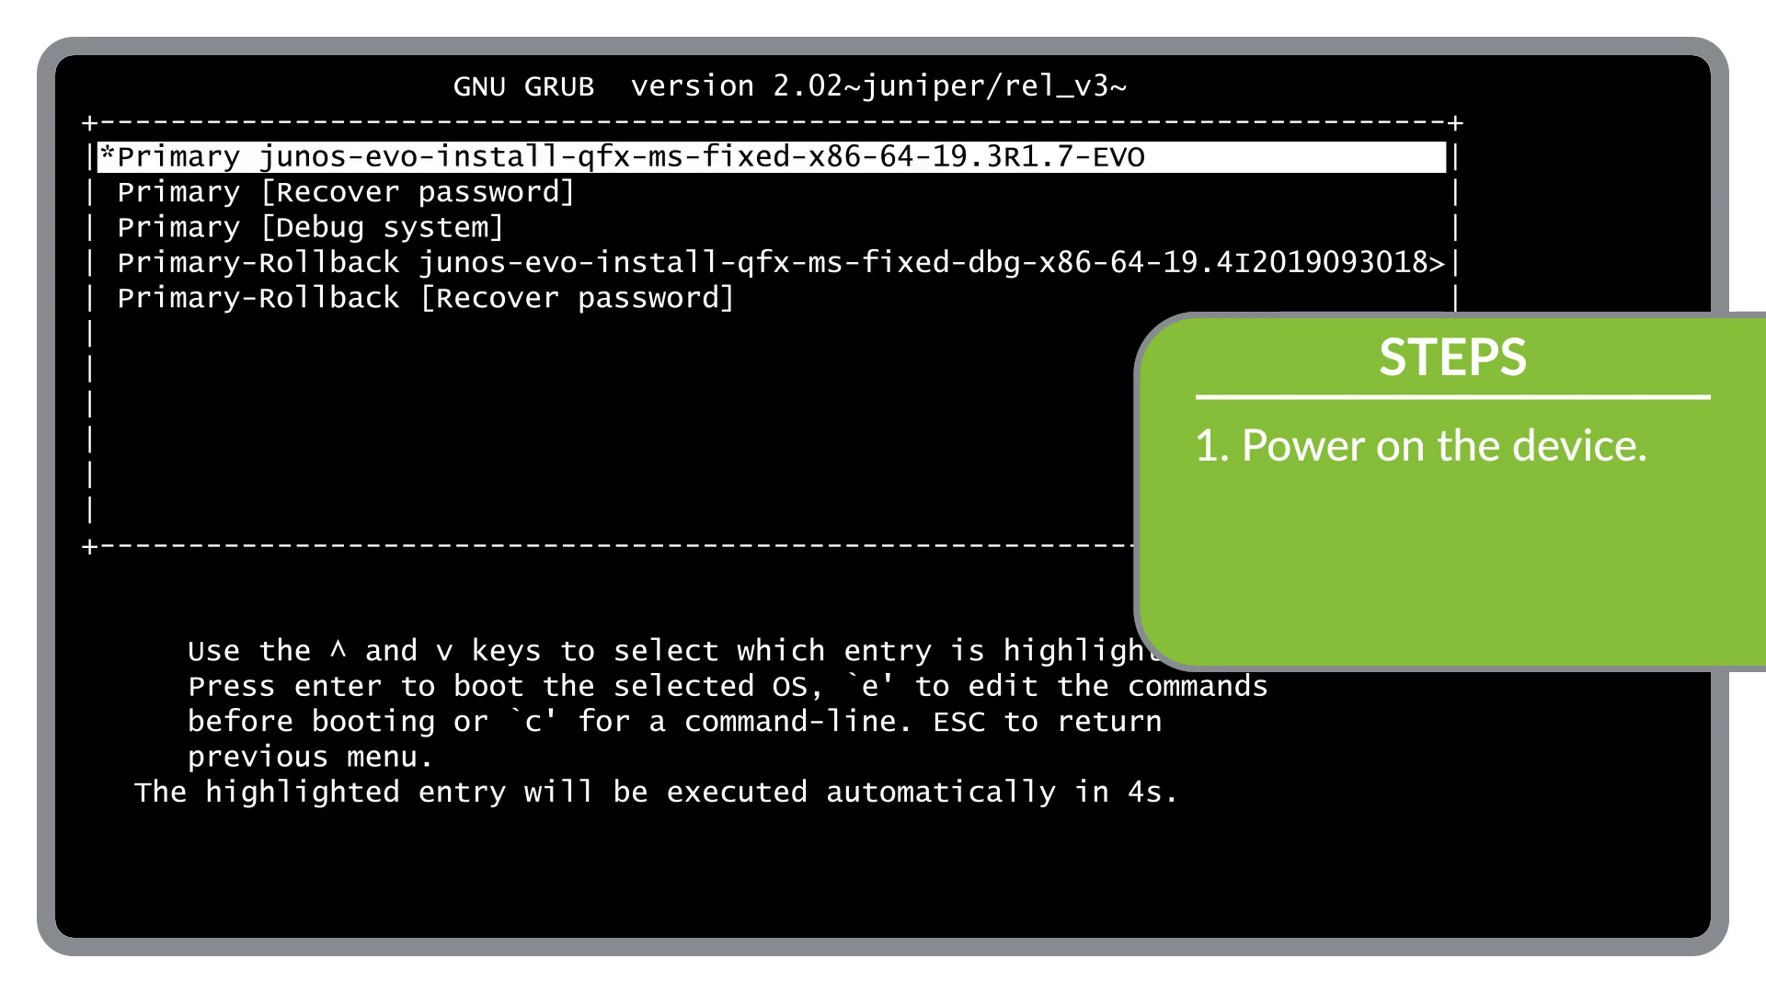
- Select the Primary [Recover password] GRUB entry and let the device boot into recovery
key("Down")
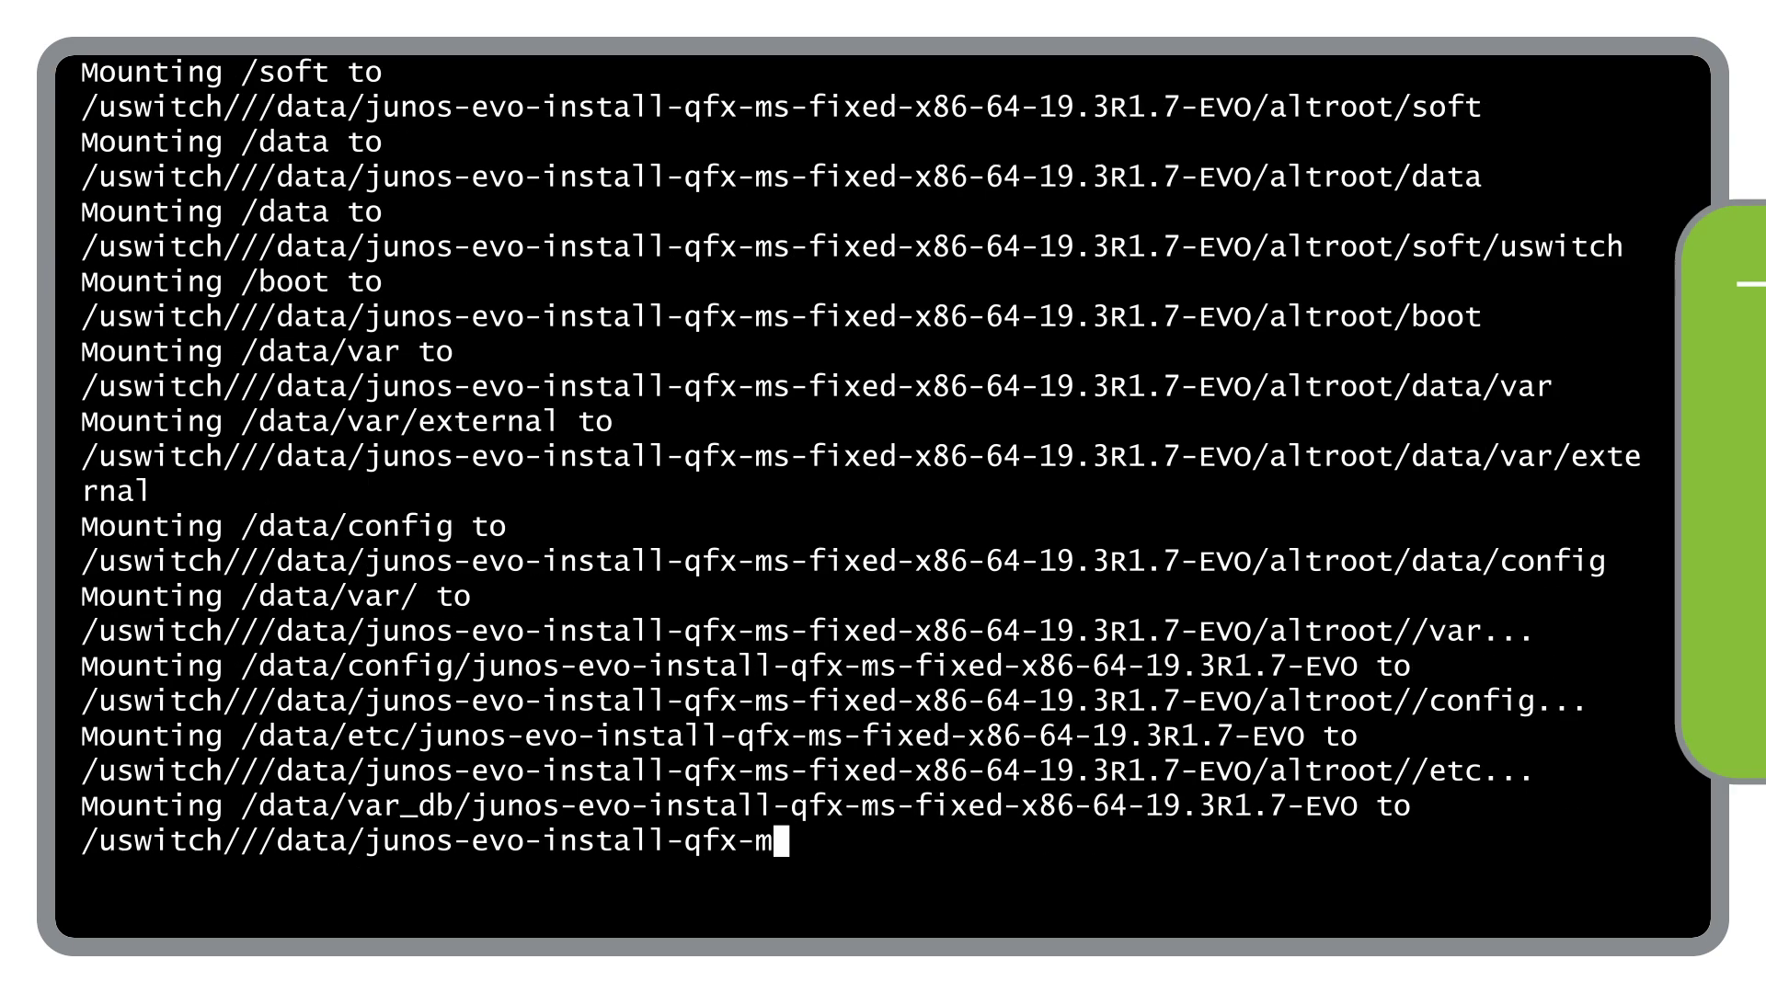
type("<p")
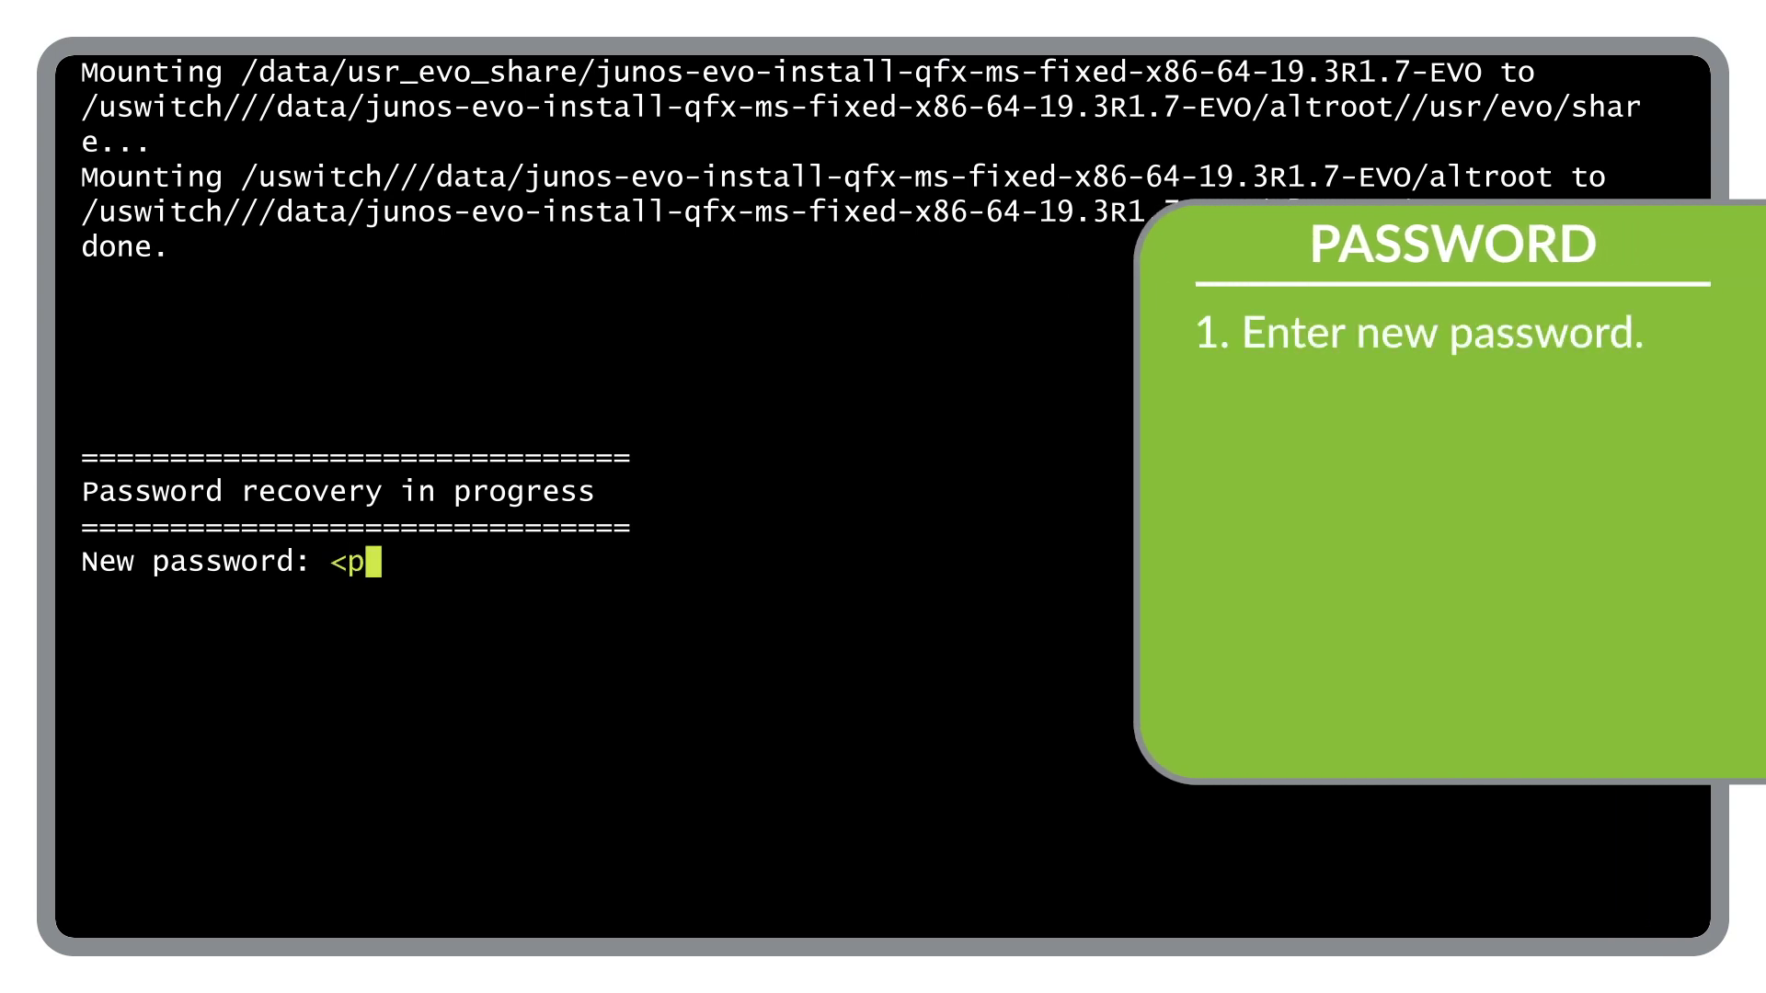
type("assword>")
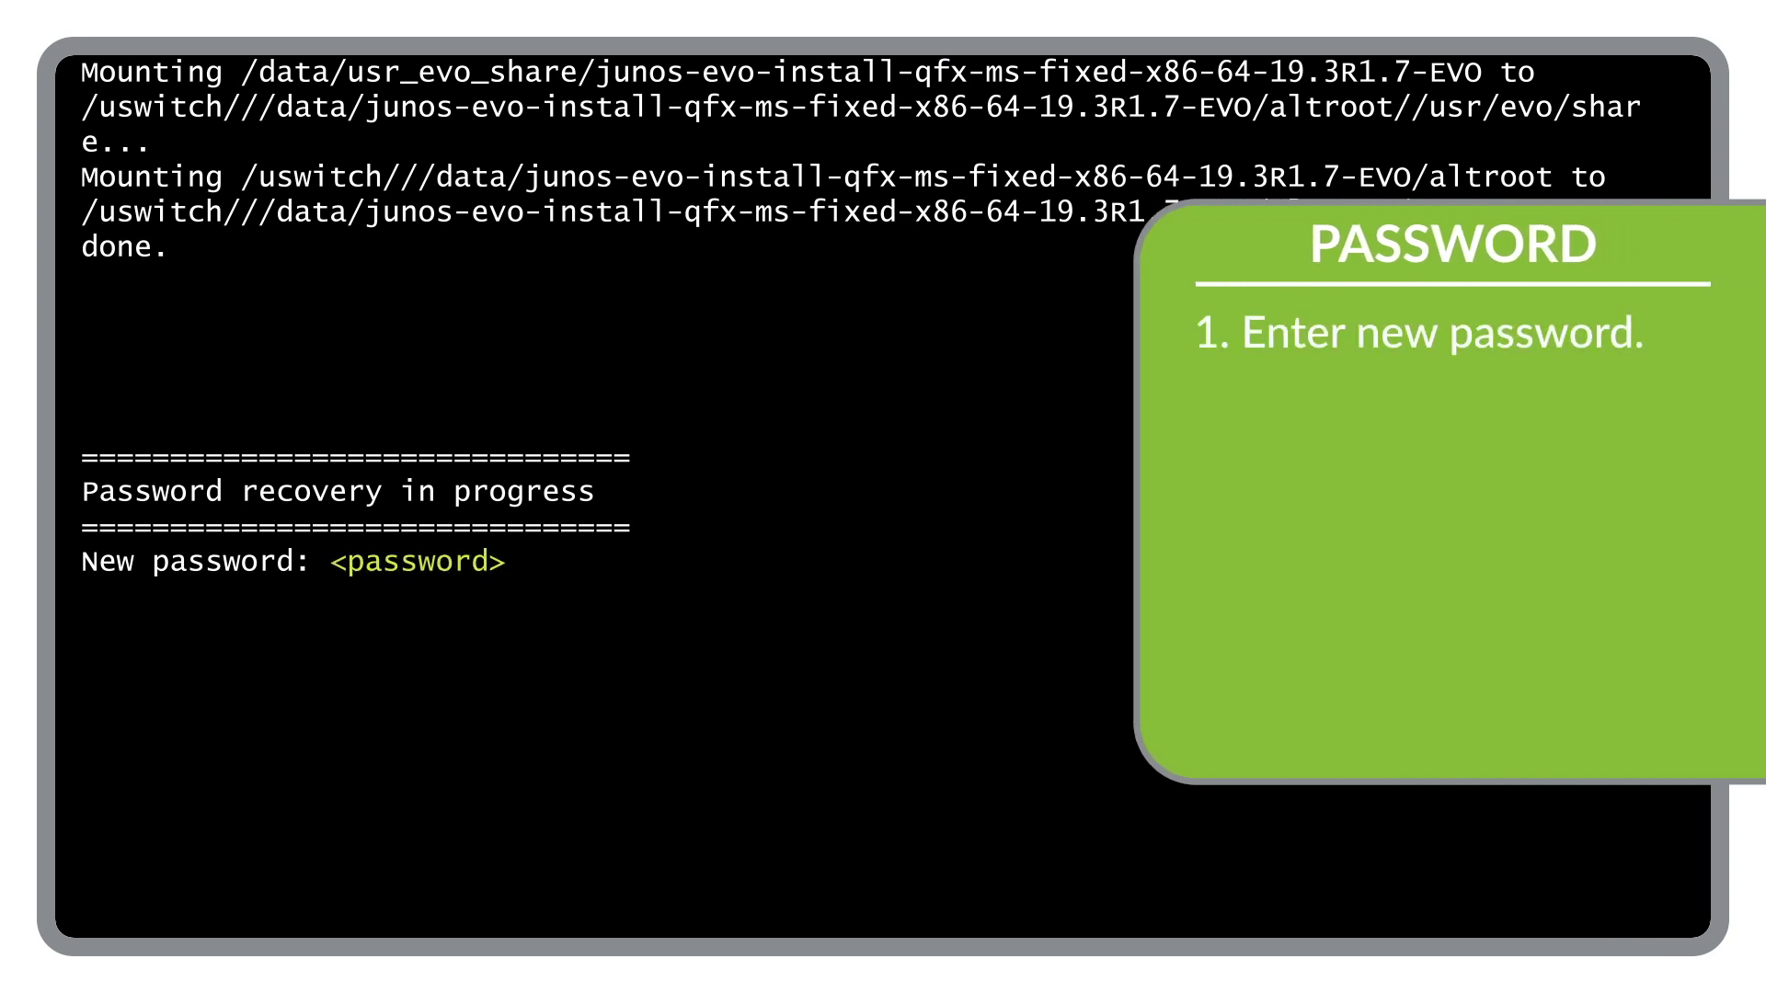
- Enter and confirm the new root password so recovery succeeds and the device reboots
key("Return")
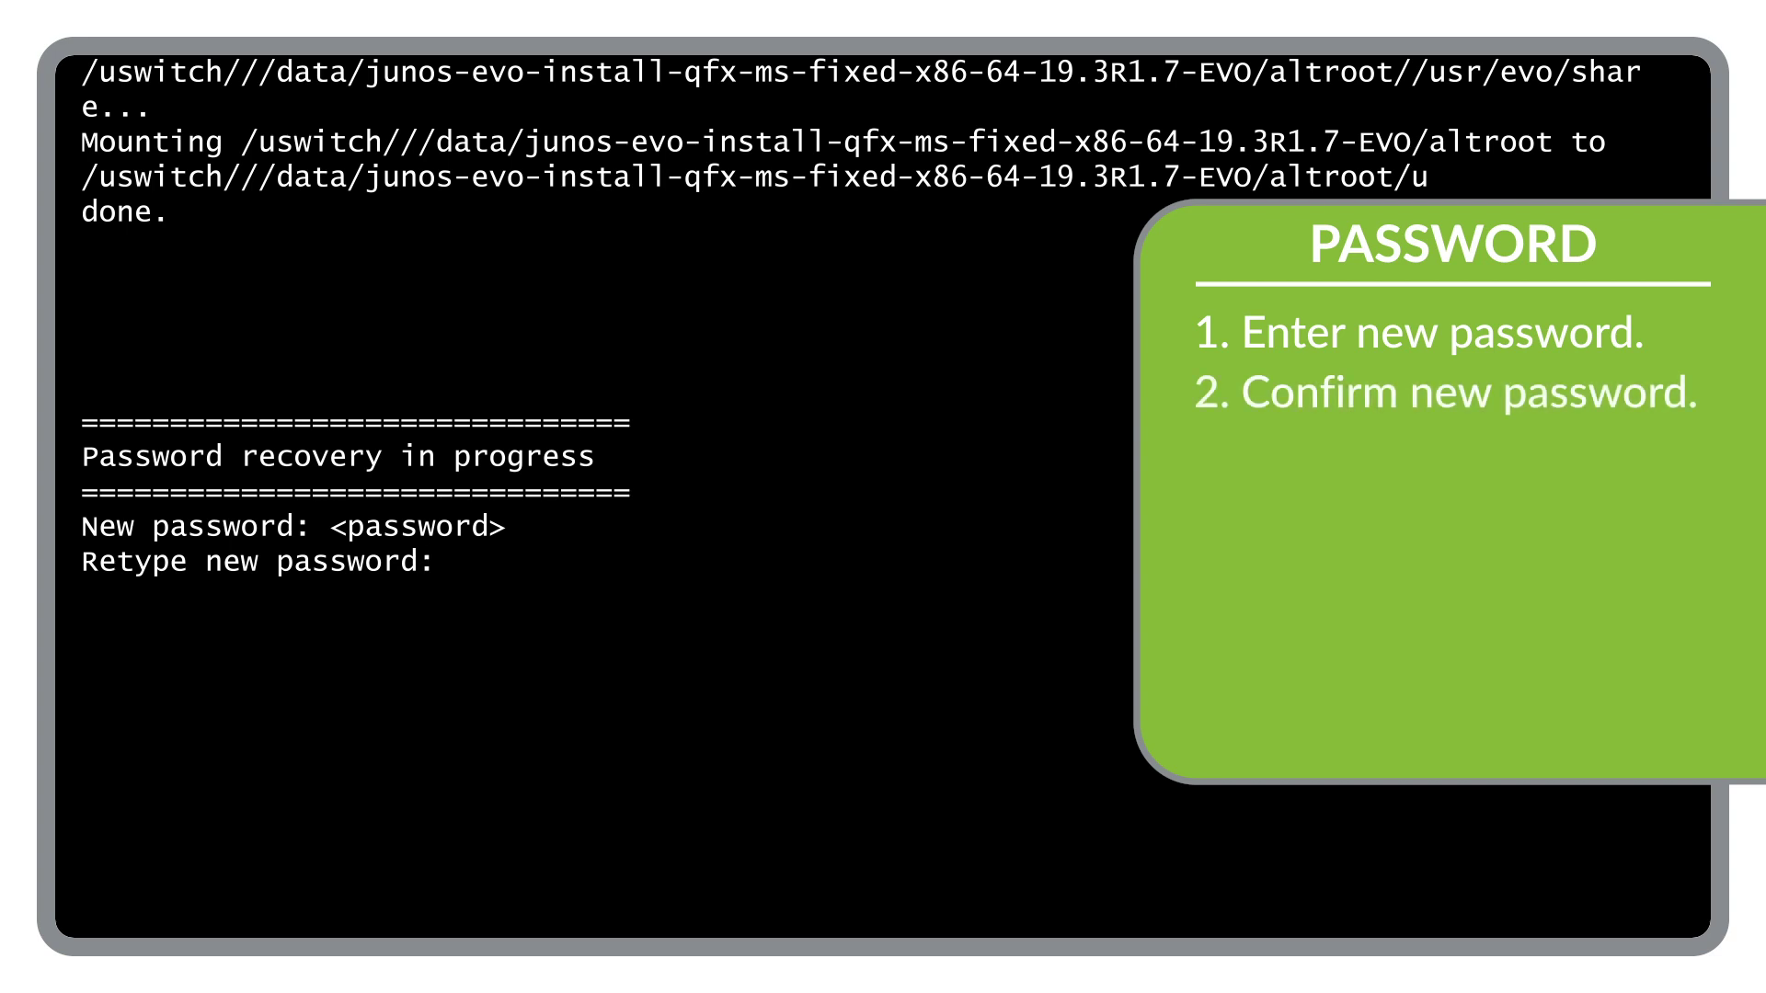
type("<passwor")
type("d>")
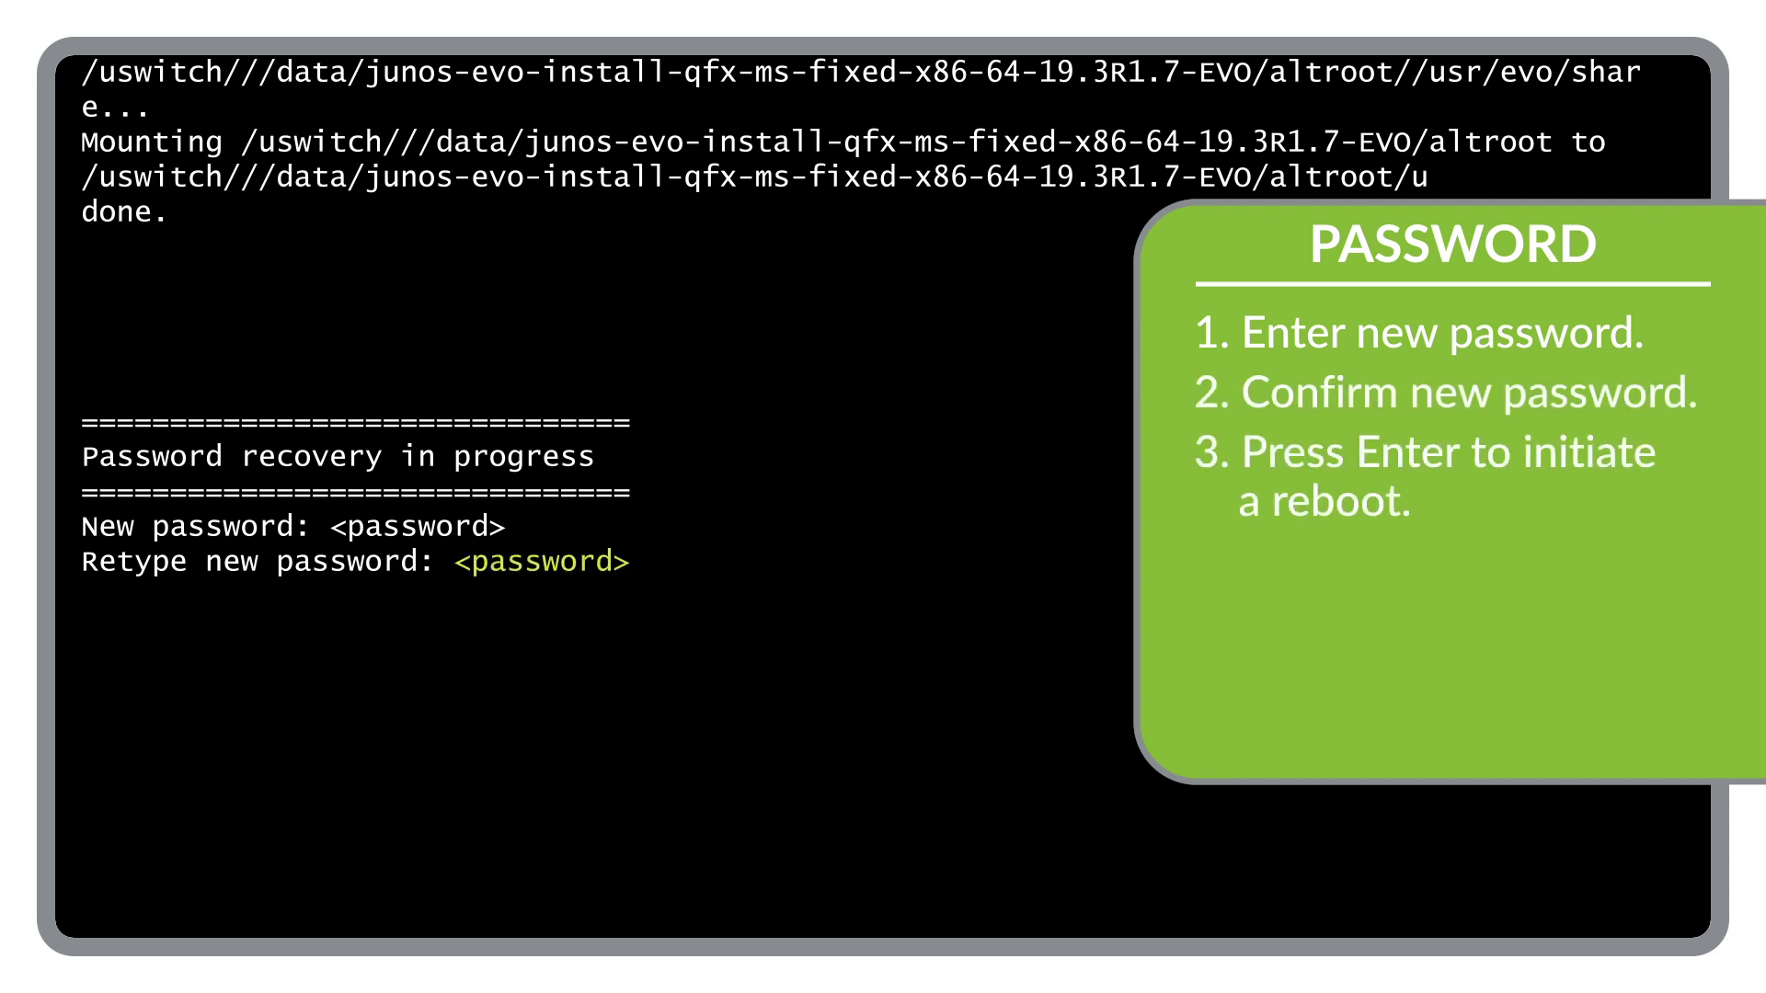
key("Return")
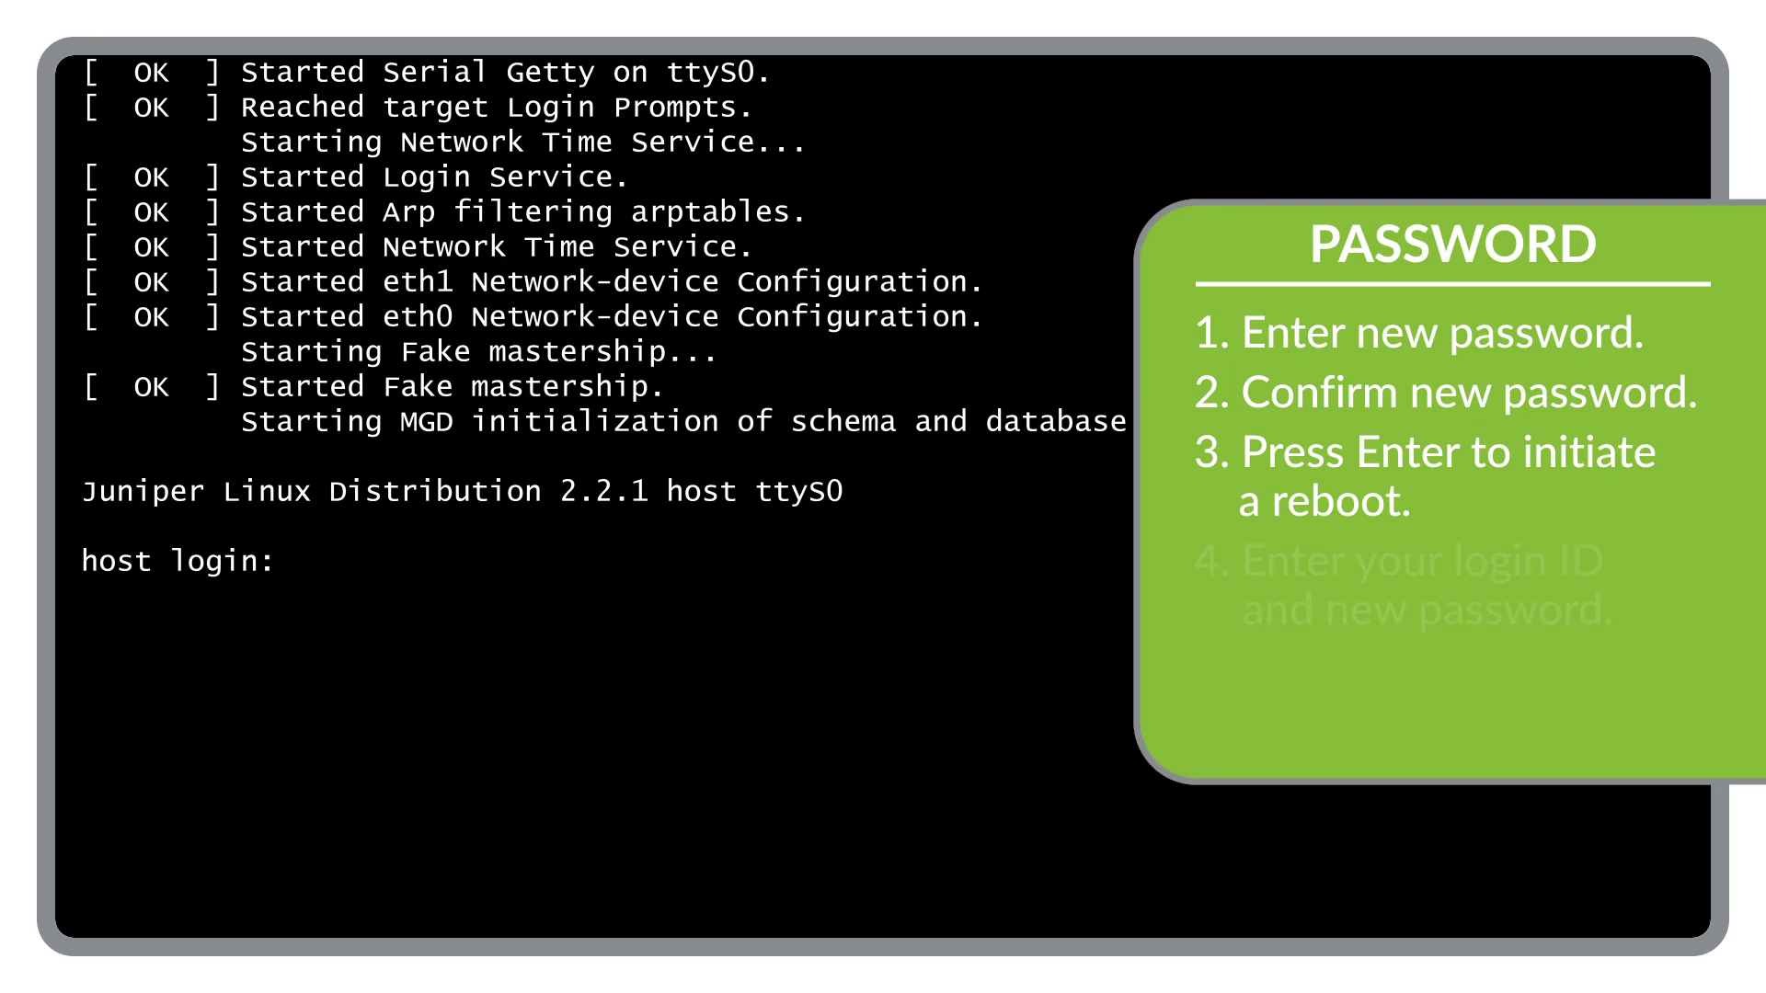
type("root")
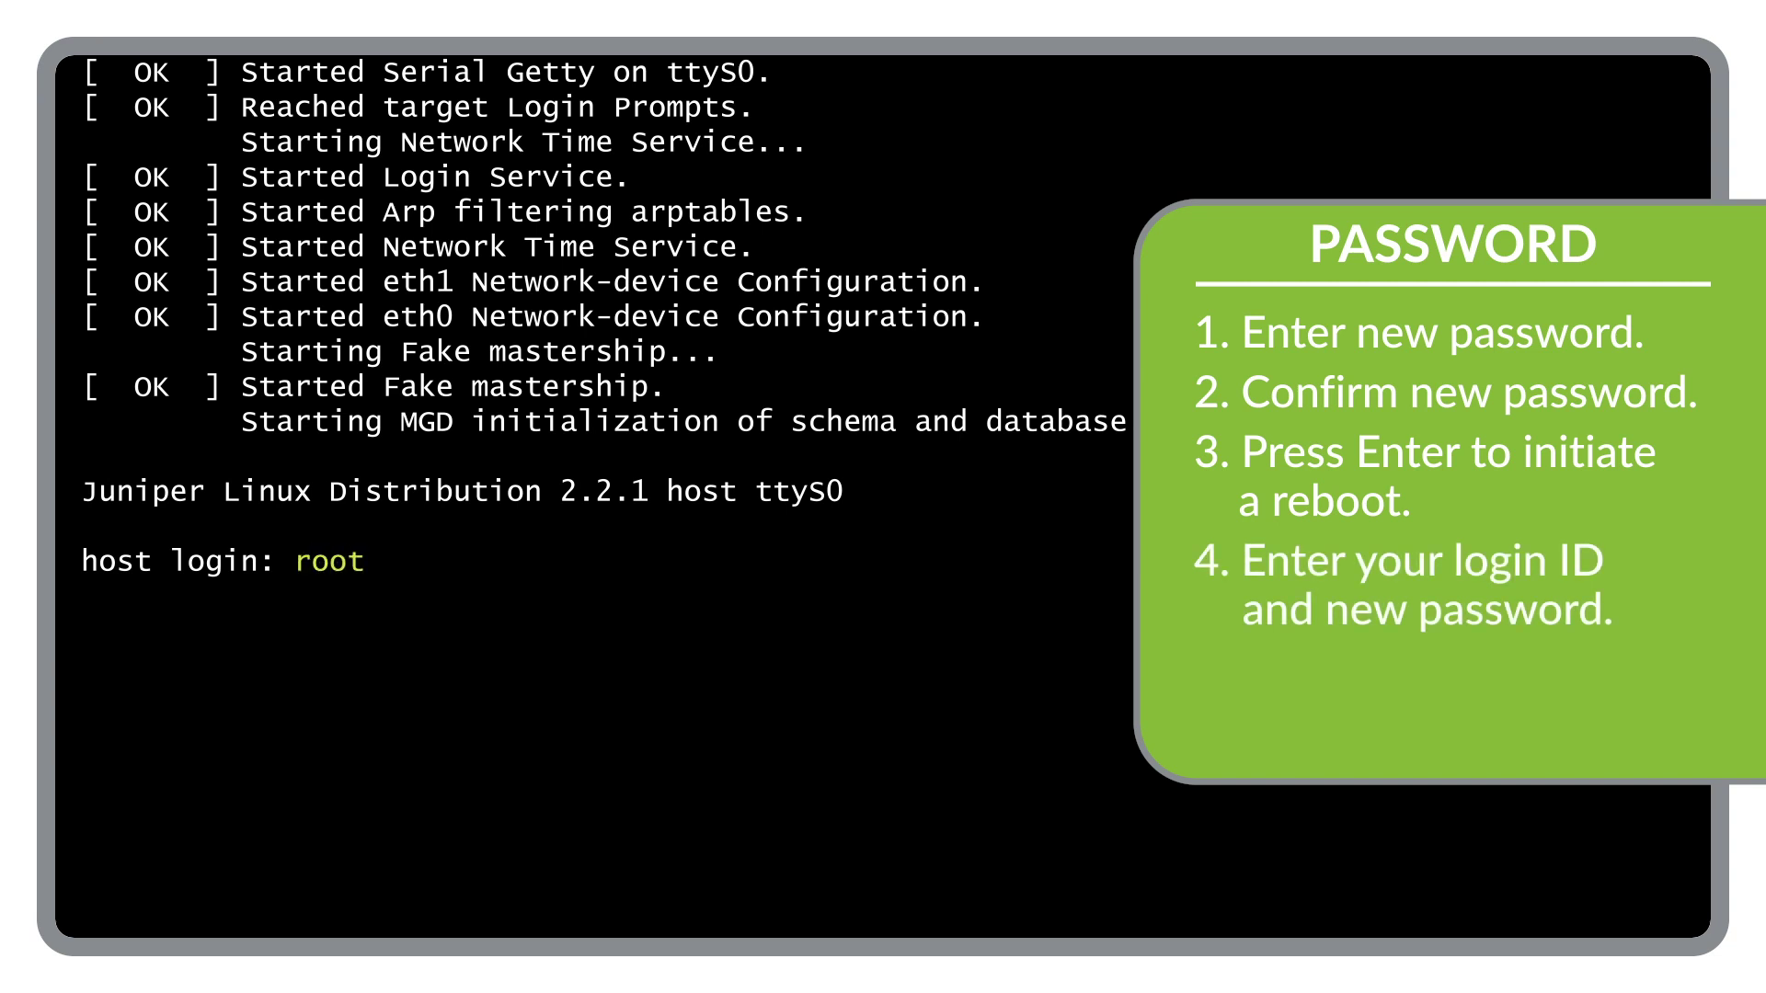
- Log in as root with the new password and run cli to enter the Junos CLI
key("Return")
type("<pas")
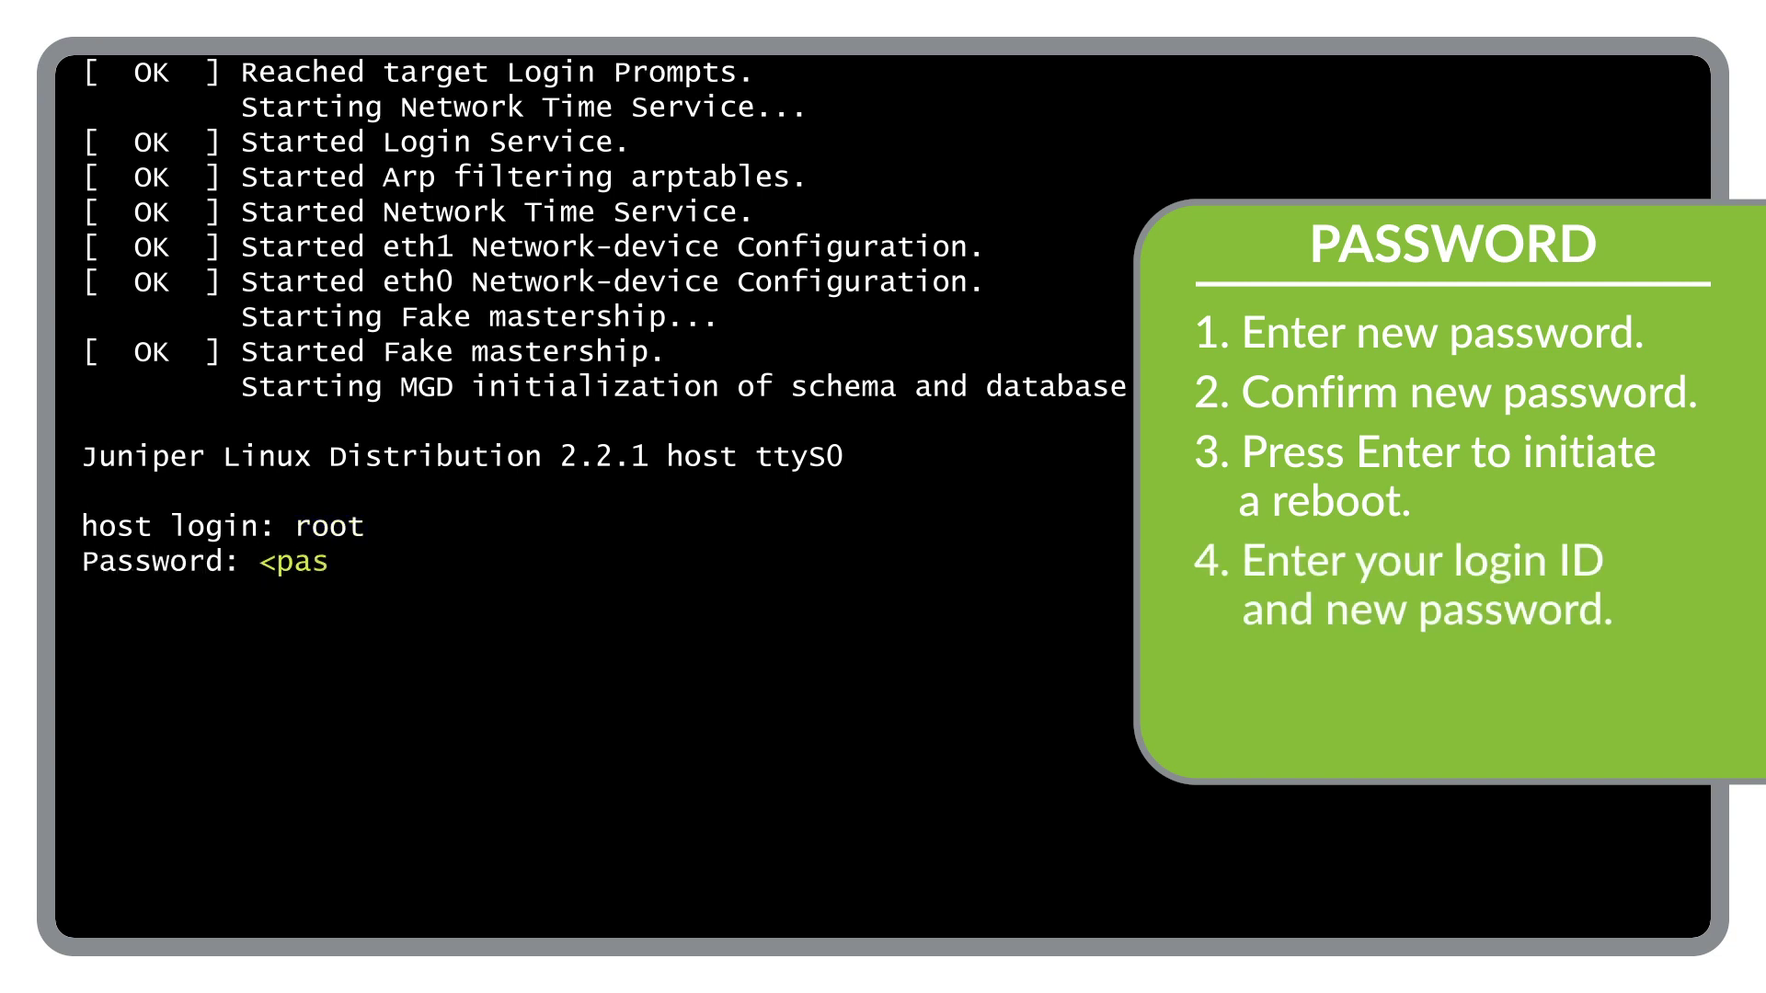
type("sword>")
key("Return")
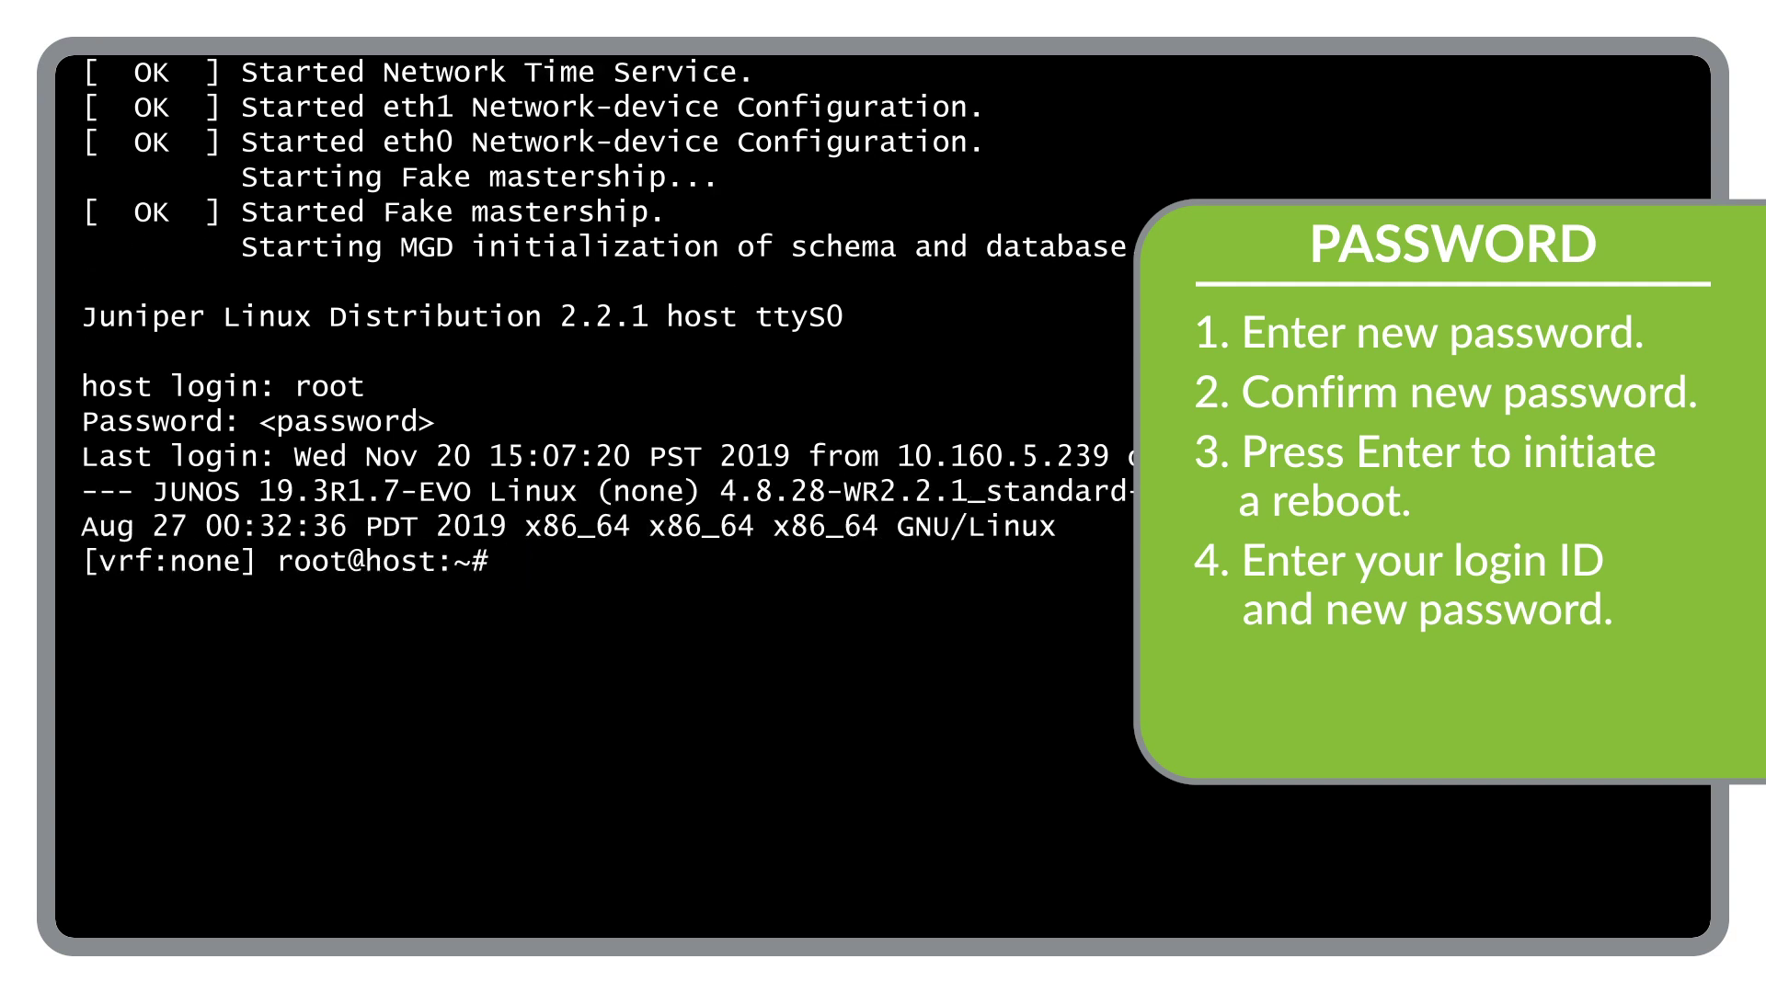
type("cli")
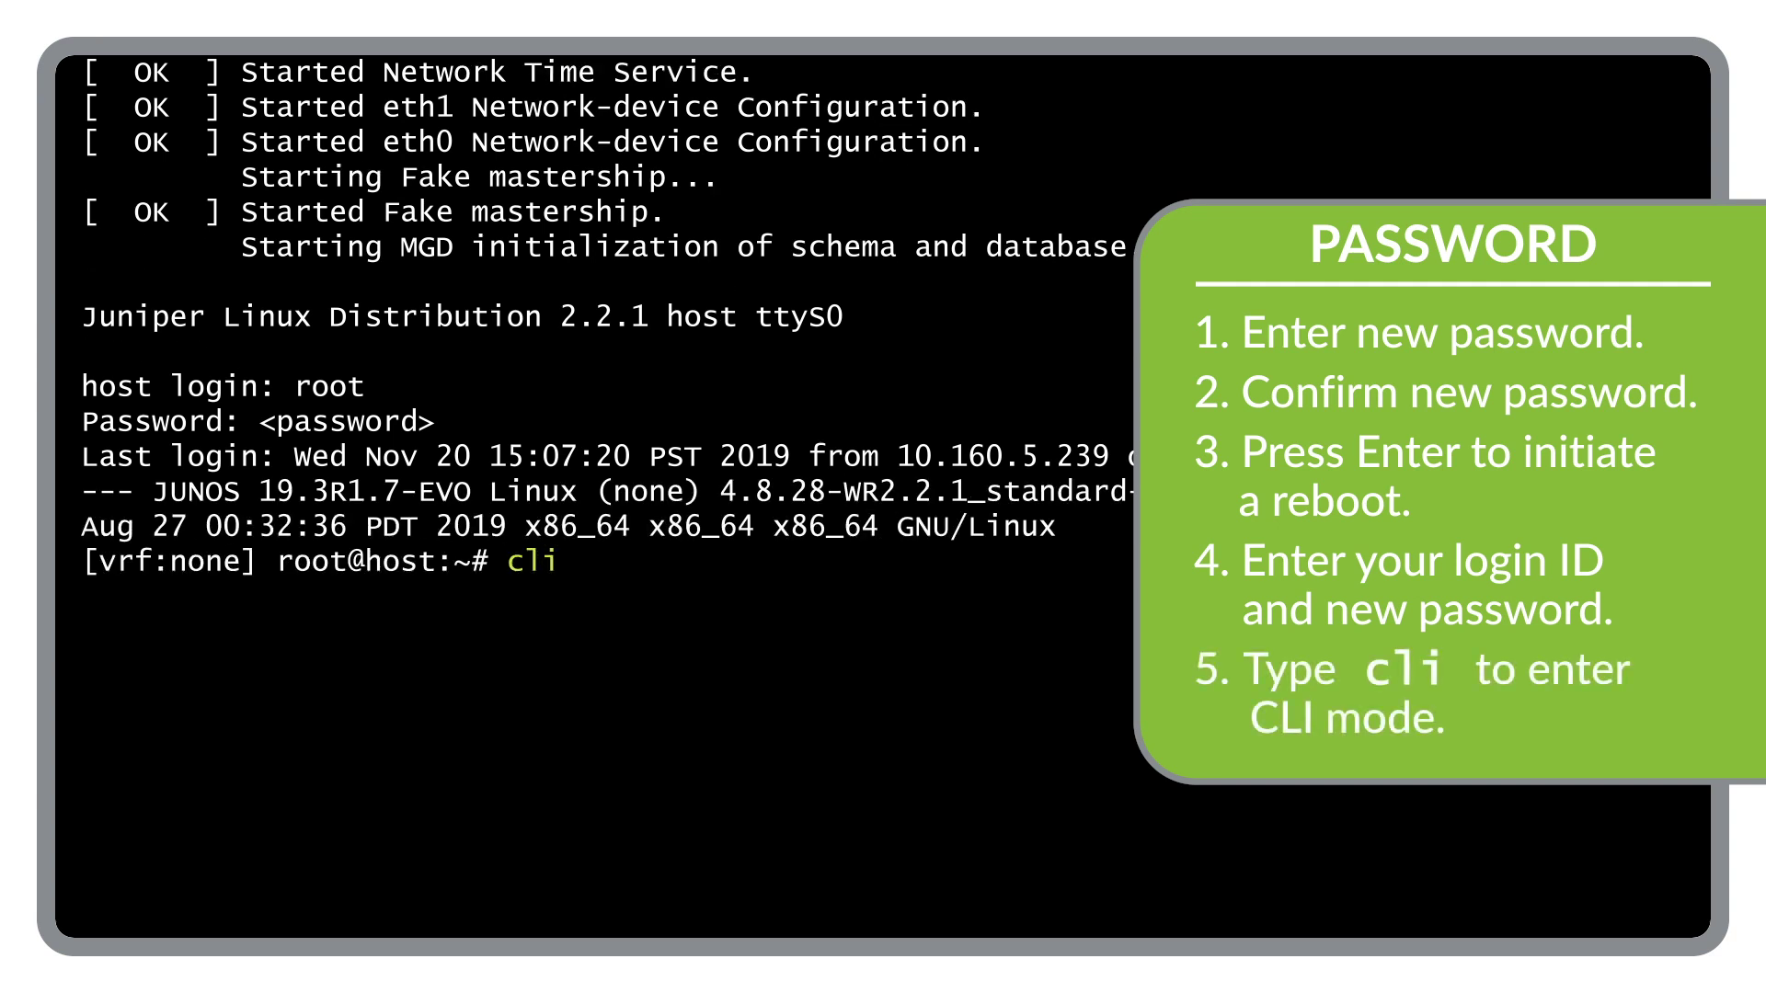
key("Return")
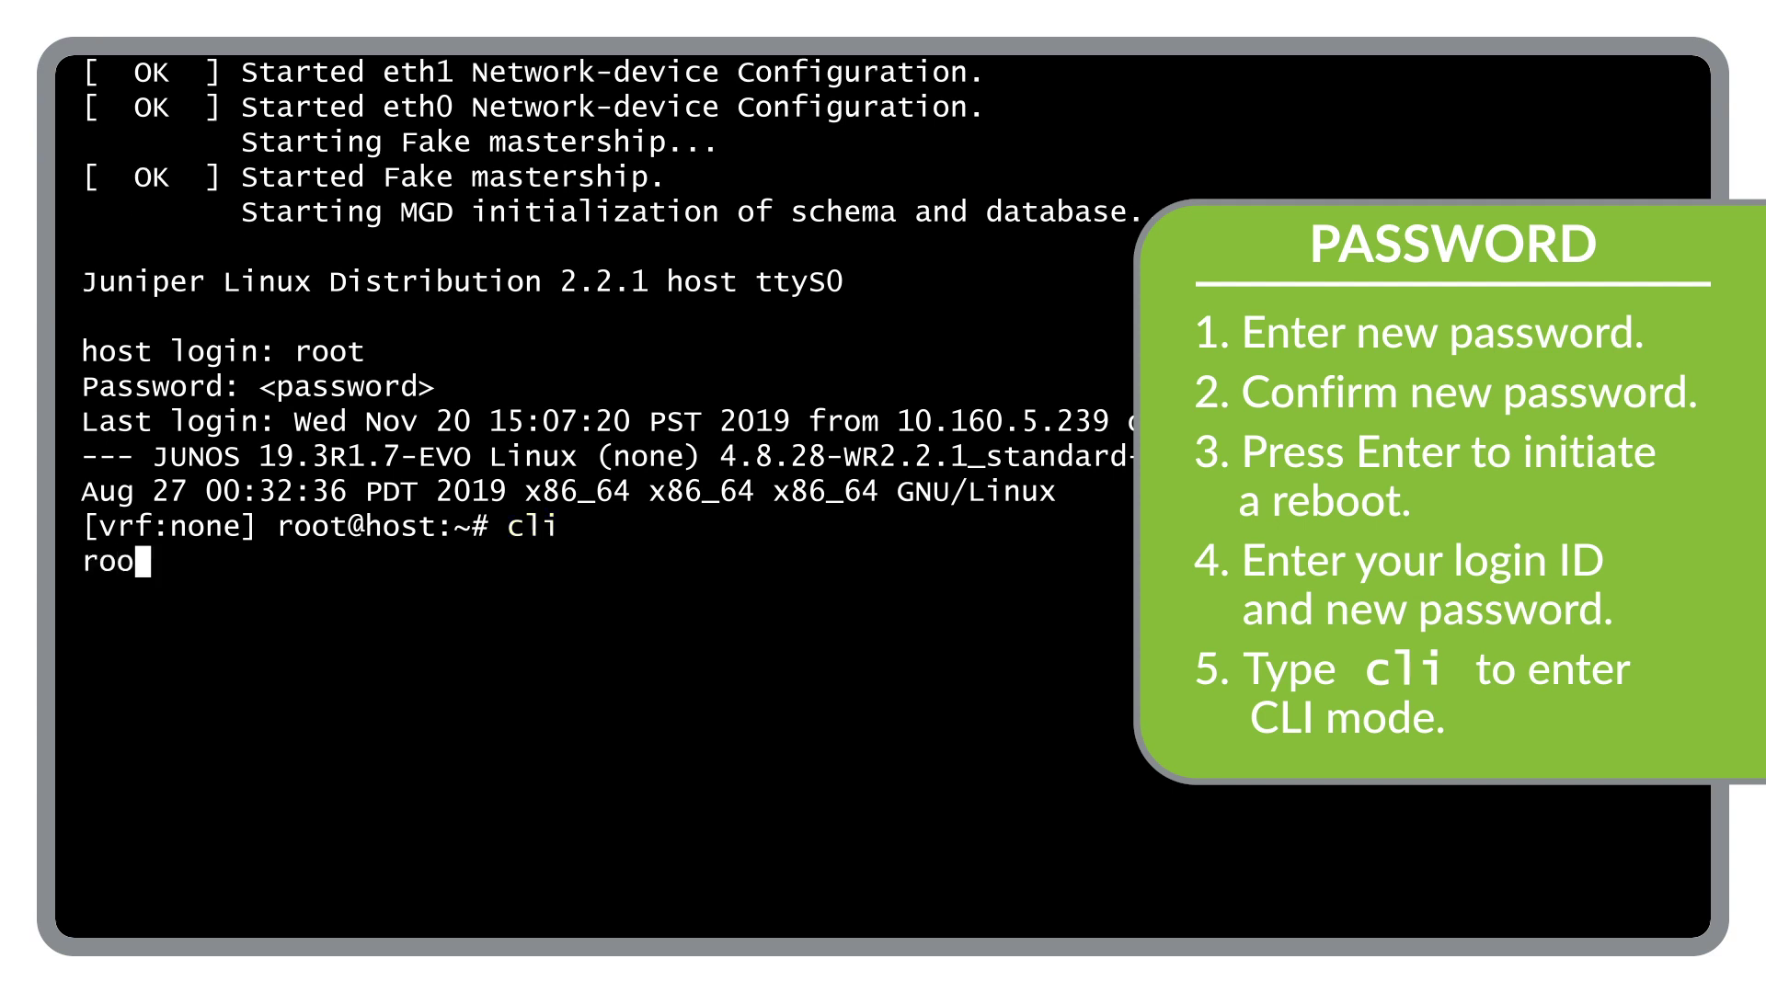